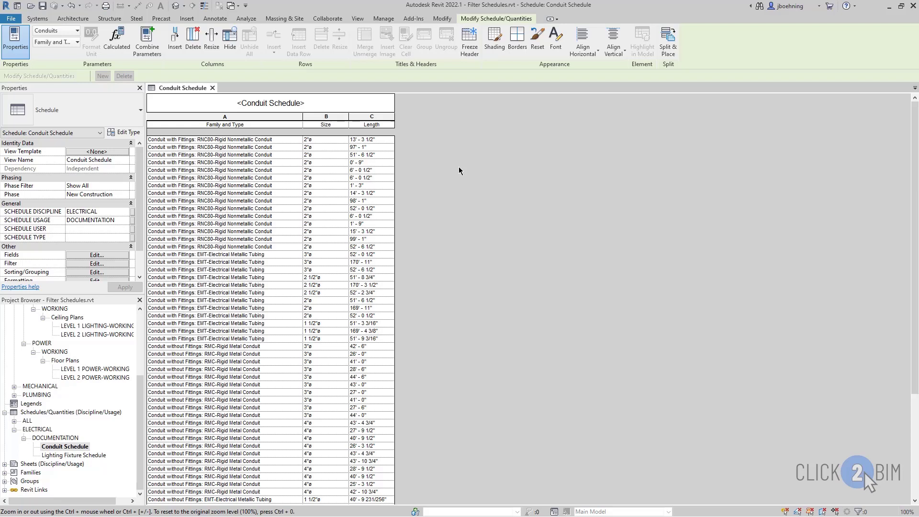
Scroll the schedule and adjust the Properties palette to bring the Filter setting into view.
scroll(458, 170, down, 5)
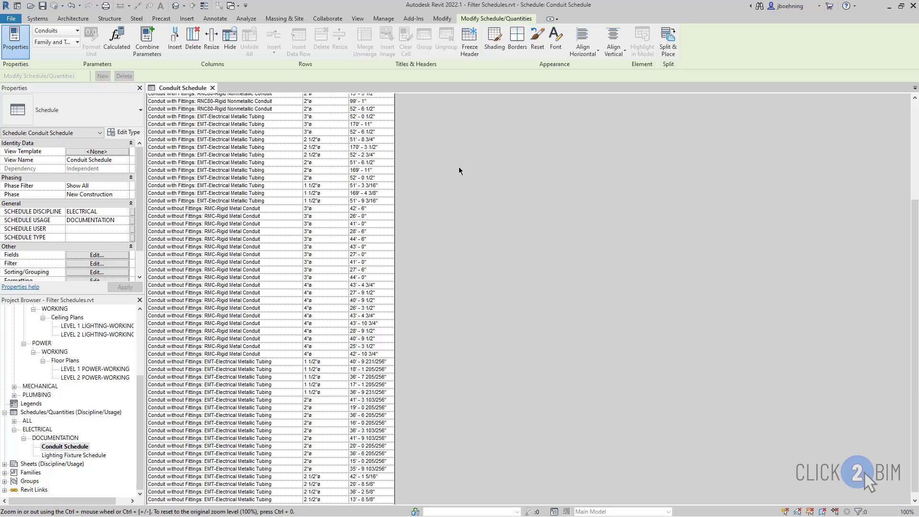
scroll(458, 170, up, 5)
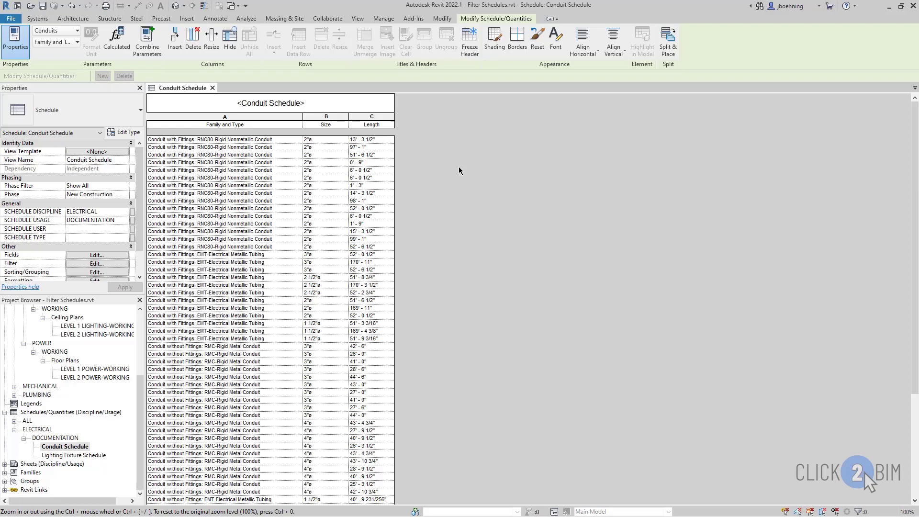
scroll(458, 167, down, 5)
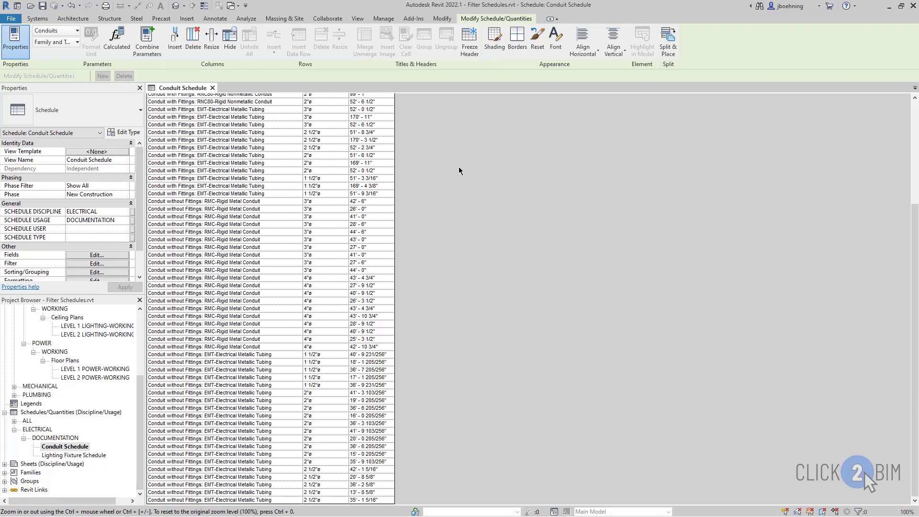
scroll(458, 314, up, 5)
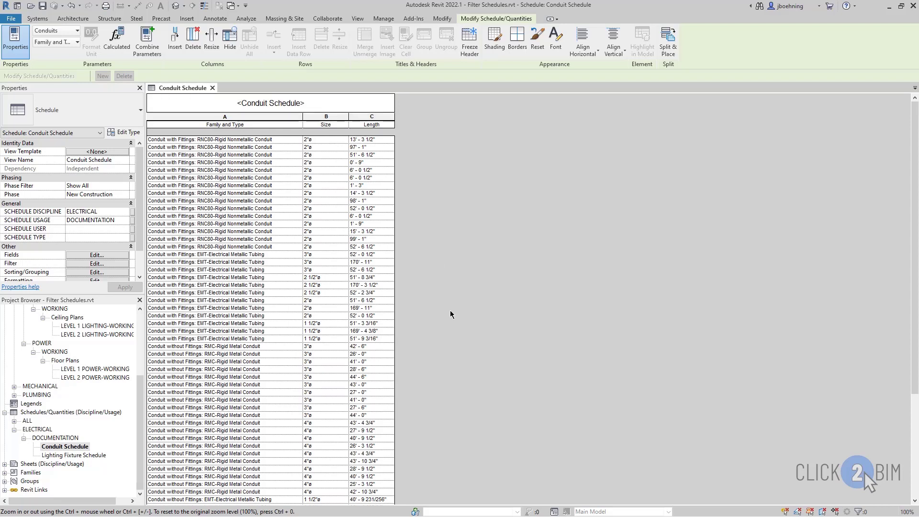
click(143, 204)
drag(143, 204, 138, 241)
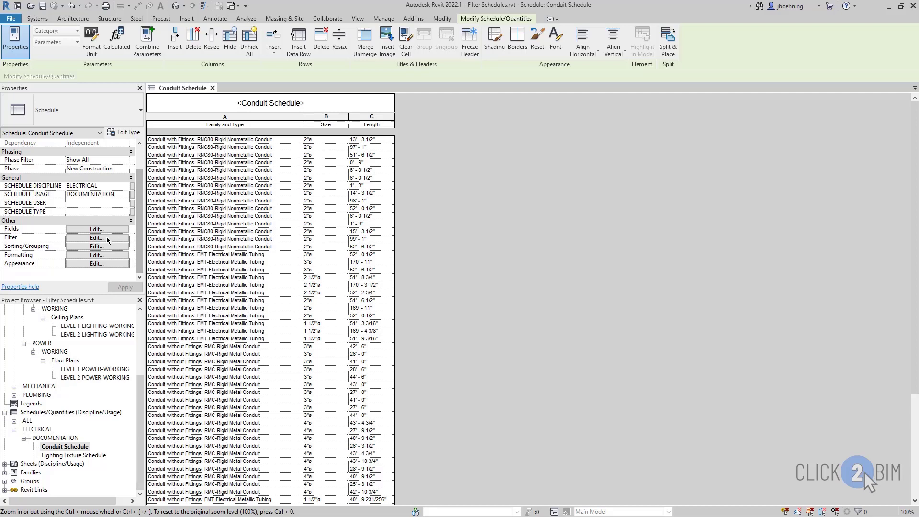
Filter by Family and Type equals Conduit without Fittings: EMT-Electrical Metallic Tubing.
click(101, 238)
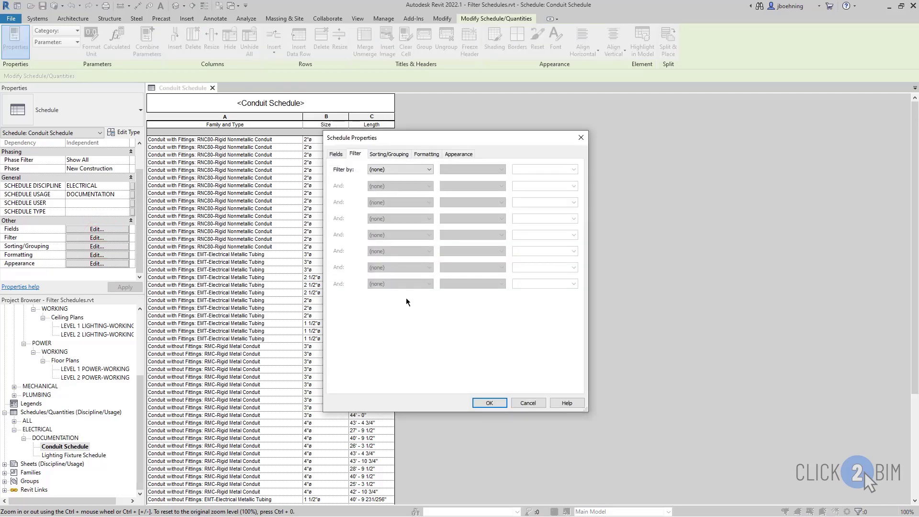
click(429, 170)
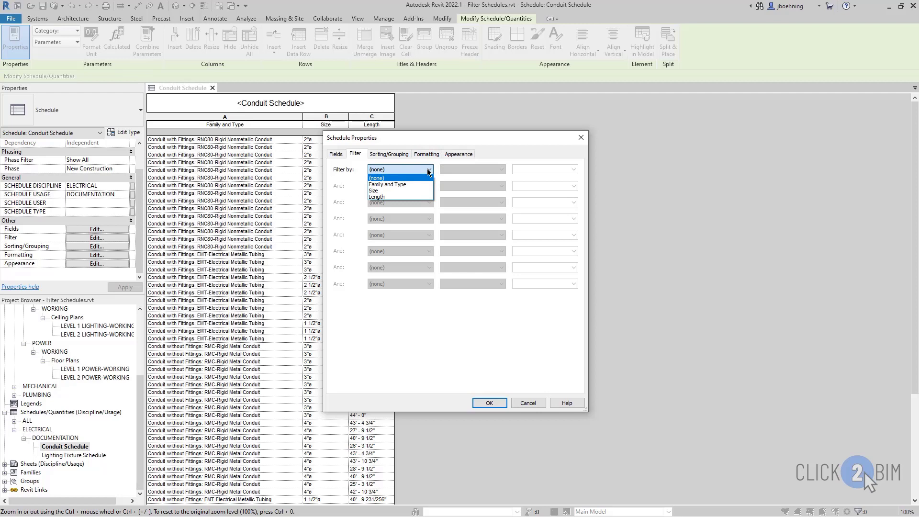
click(419, 185)
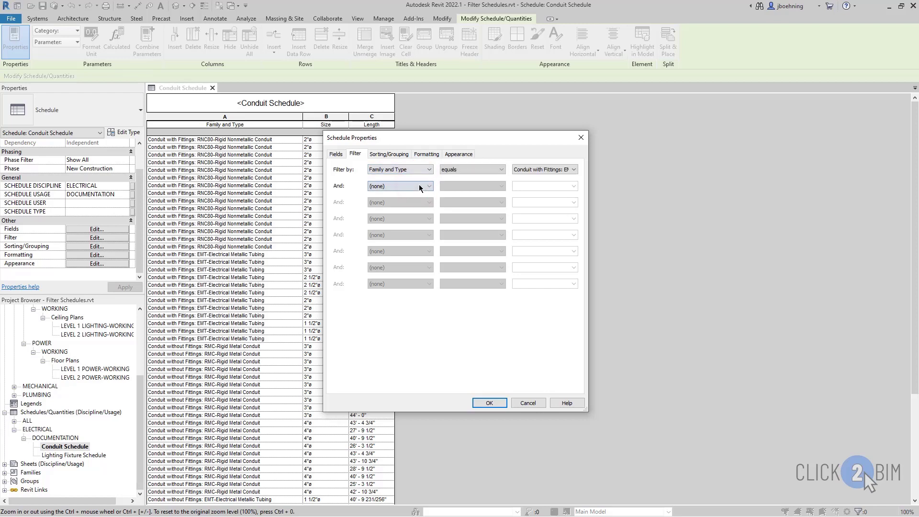
click(490, 173)
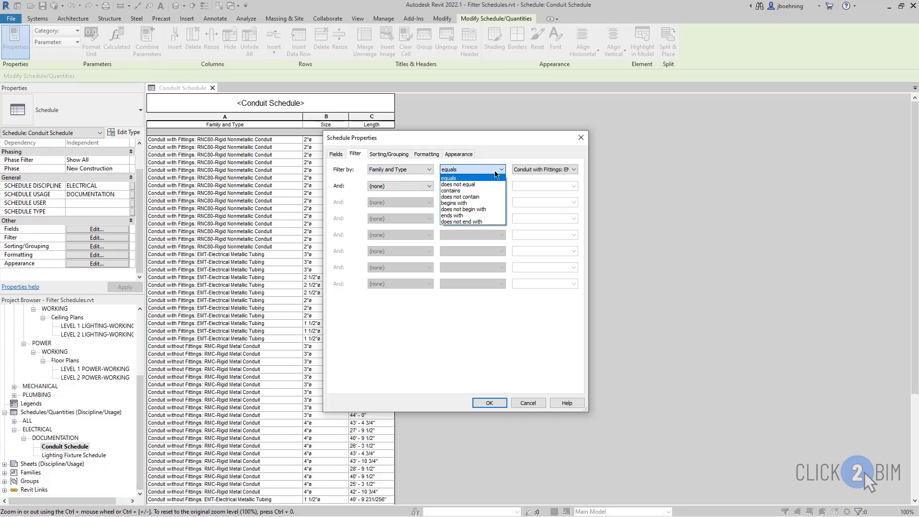
click(495, 174)
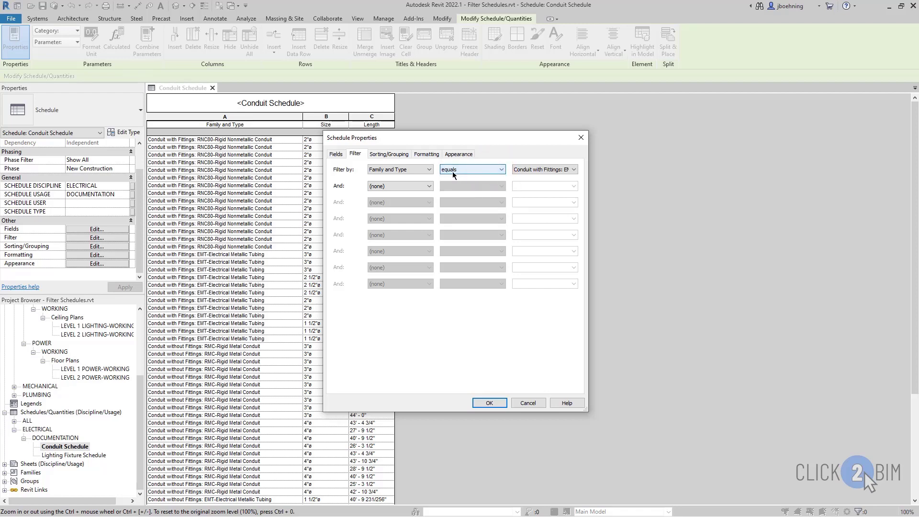
click(573, 170)
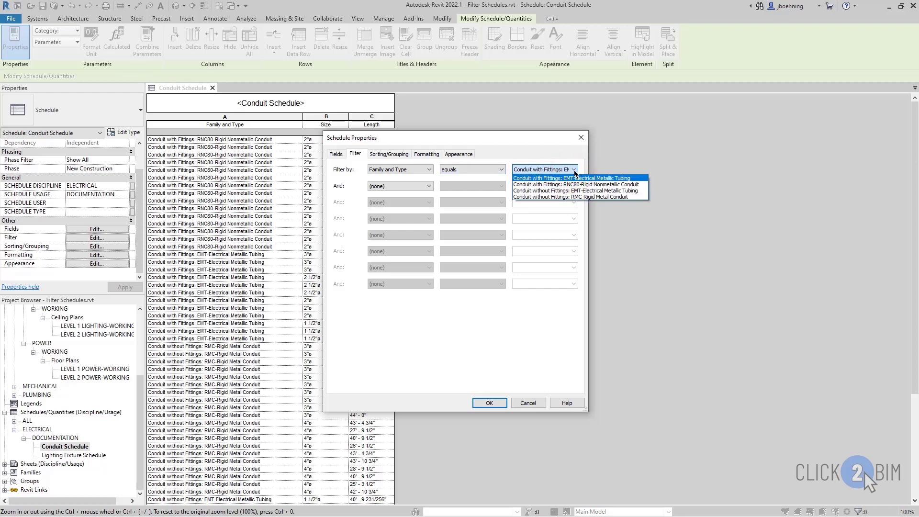
click(643, 196)
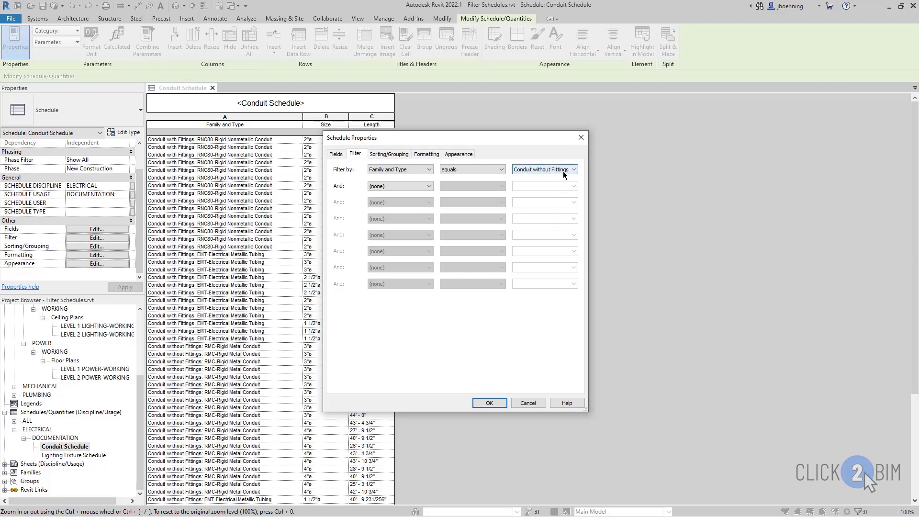
Apply the equals filter, then switch it to does not equal the same EMT type.
click(489, 402)
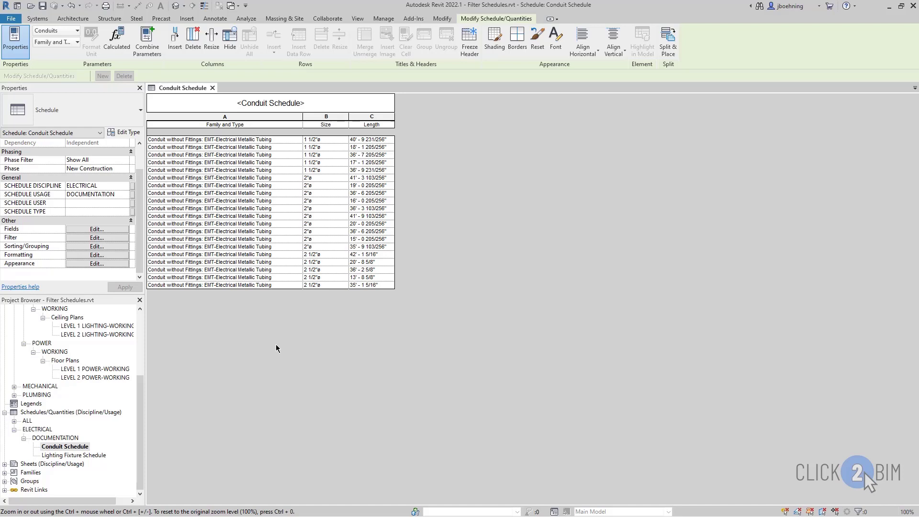
click(103, 239)
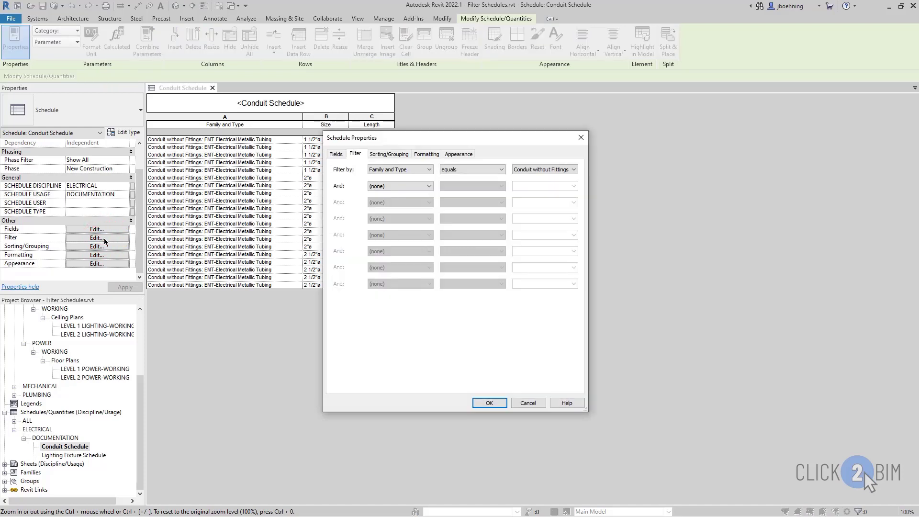
click(501, 170)
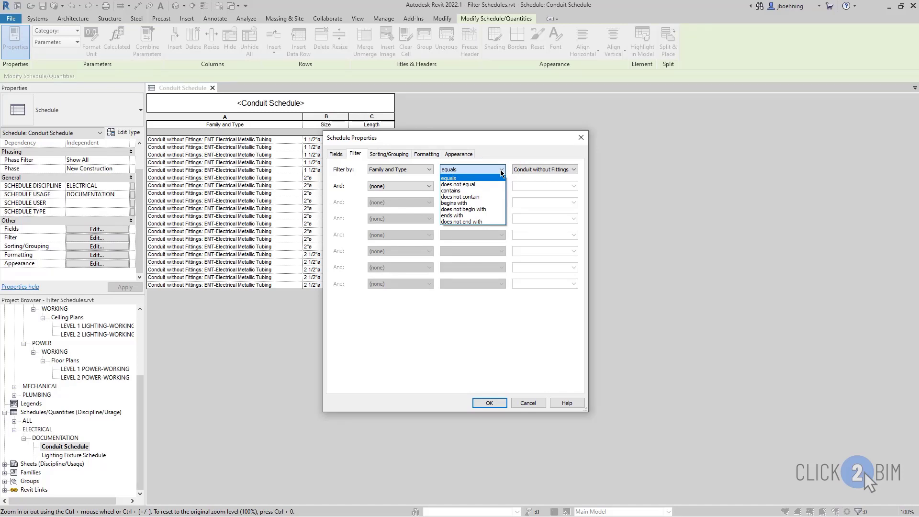
click(484, 183)
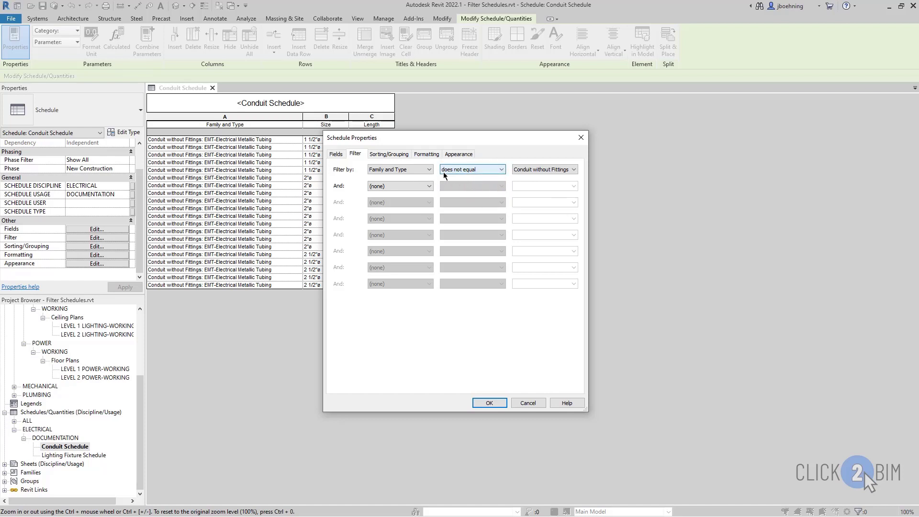
click(570, 170)
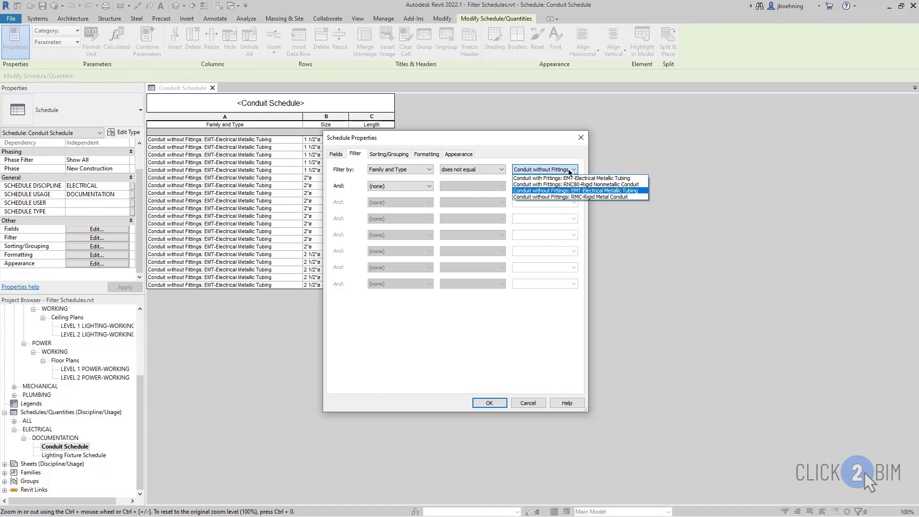
click(570, 170)
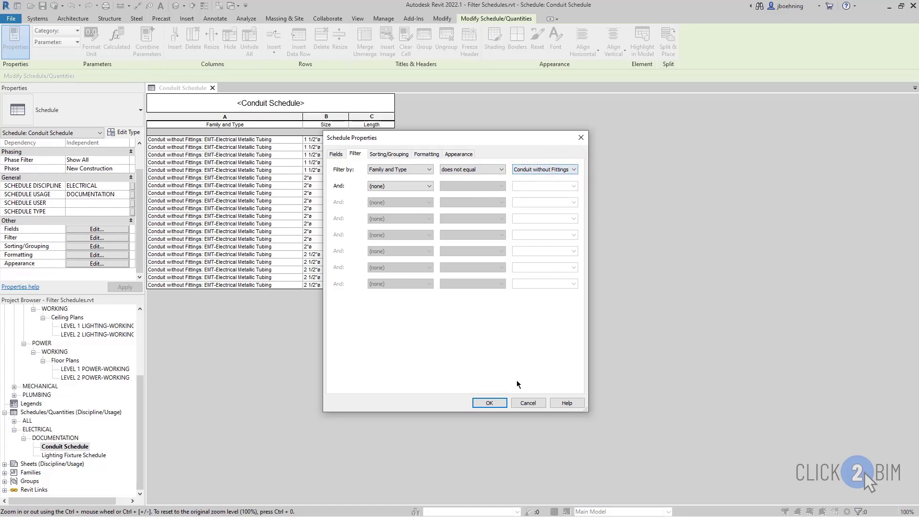
click(498, 403)
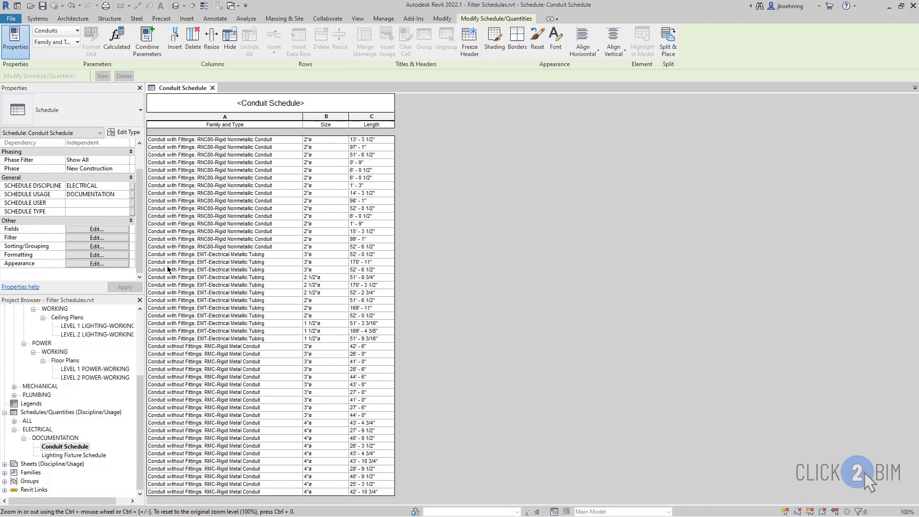
Change the filter to Family and Type contains 'Conduit with Fittings' and apply it.
click(109, 238)
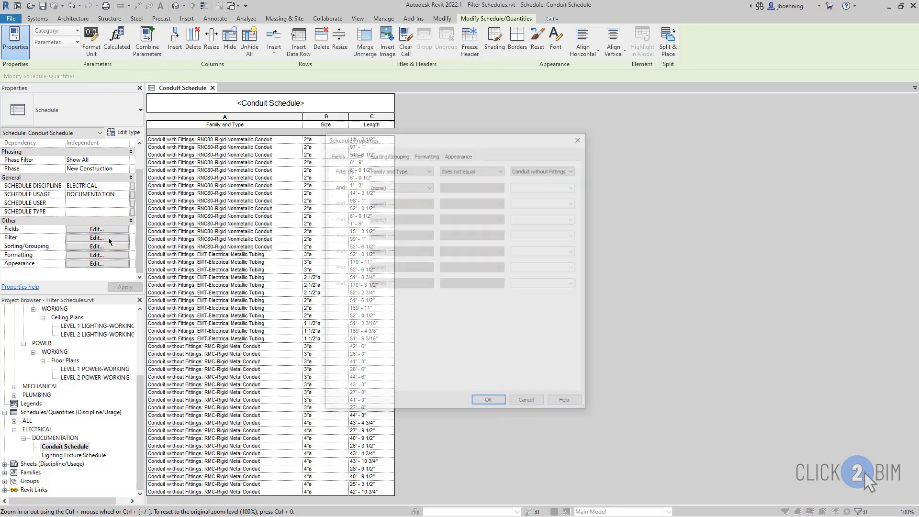
click(499, 169)
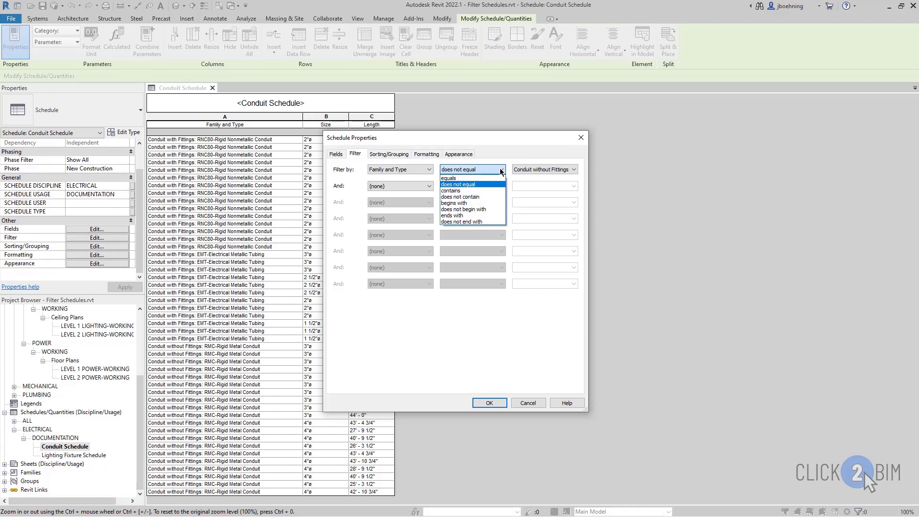
click(488, 191)
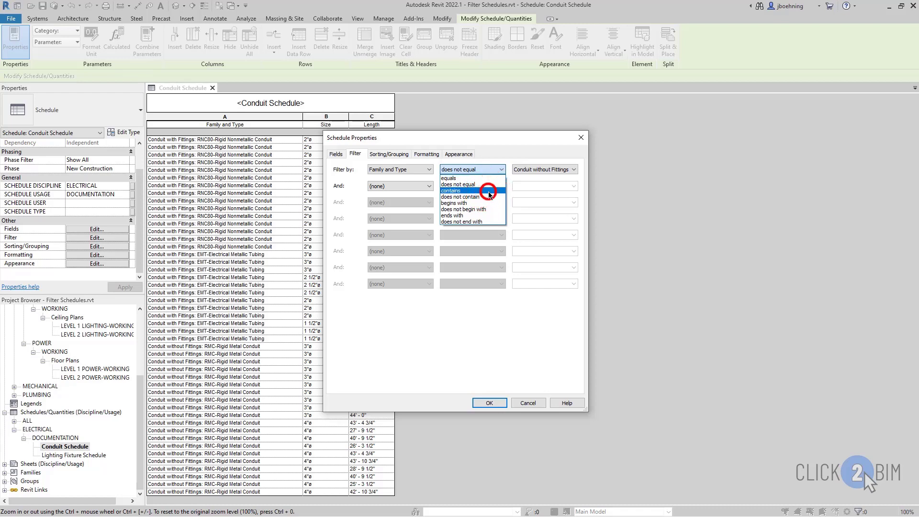
click(529, 168)
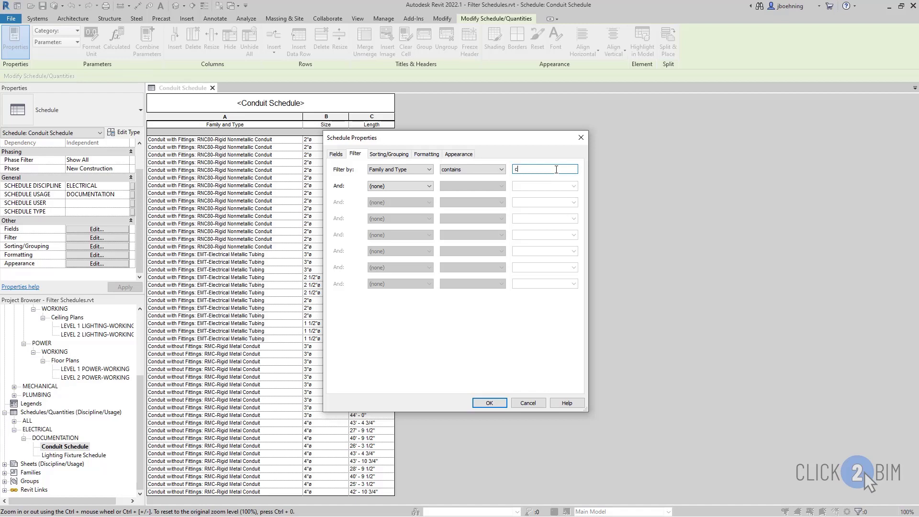
text(Conduit with Fittings)
click(489, 403)
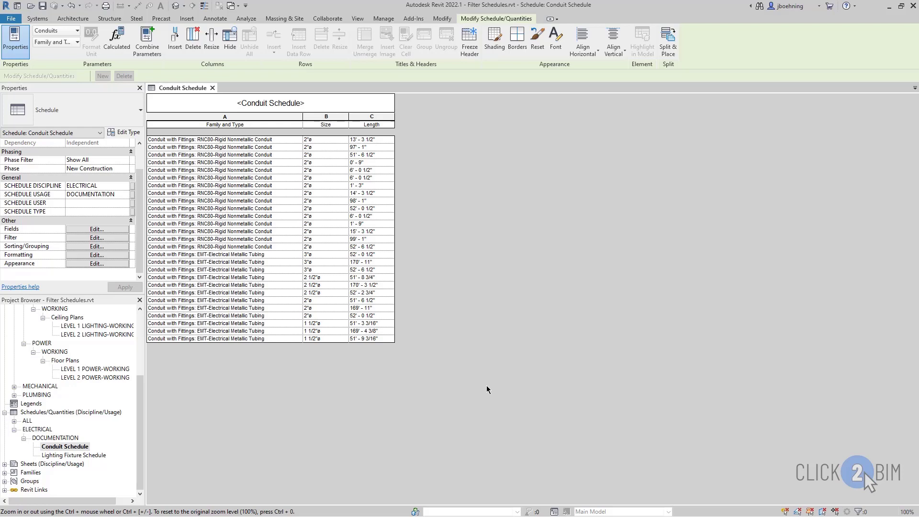
Lowercase the filter value's leading C to 'conduit with Fittings' and apply it.
click(111, 238)
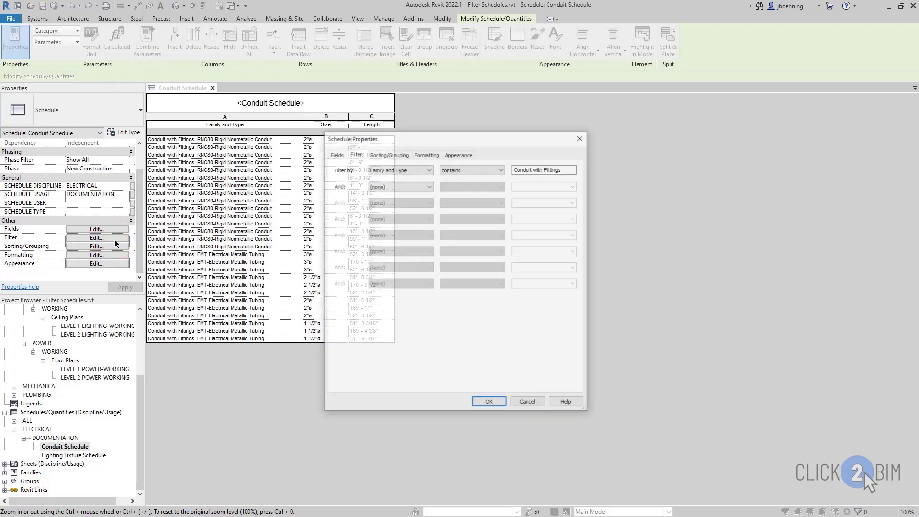
click(518, 169)
key(BackSpace)
text(c)
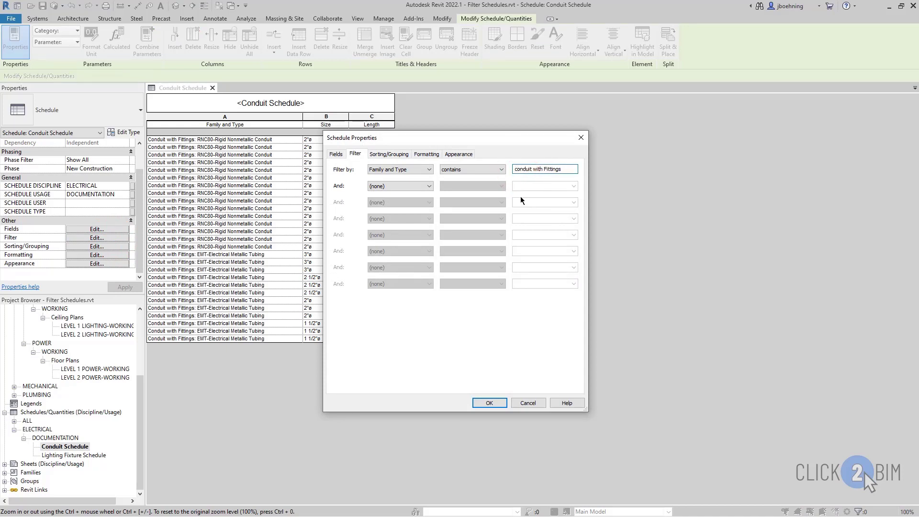
click(546, 169)
click(496, 403)
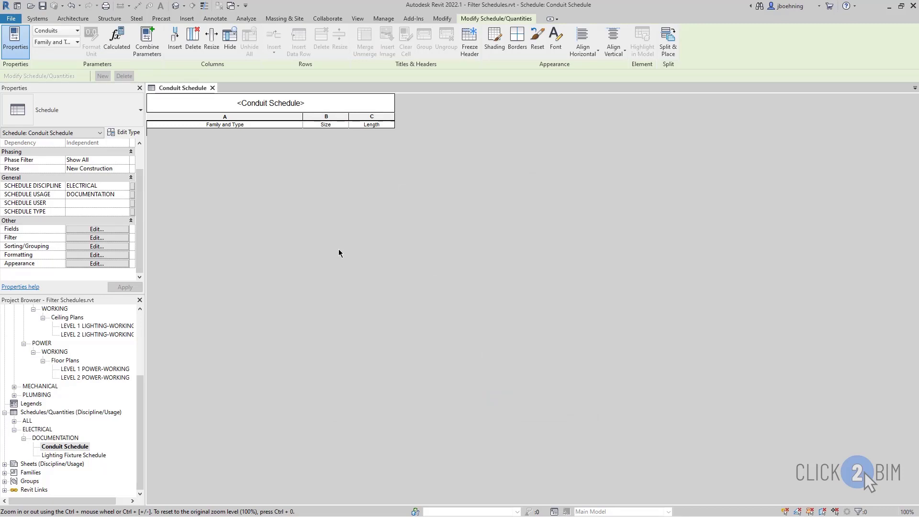
Clear the filter text and switch the Filter by field from Family and Type to Size.
click(98, 238)
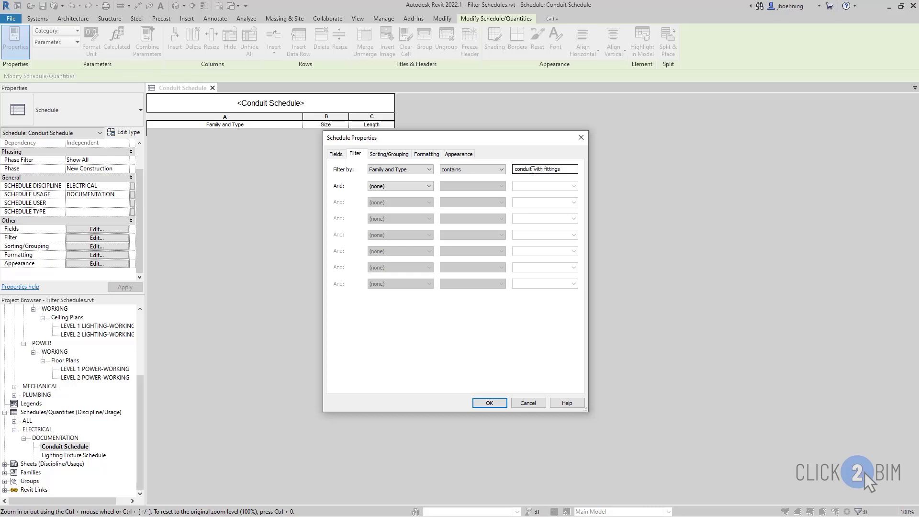
drag(569, 169, 510, 170)
key(Delete)
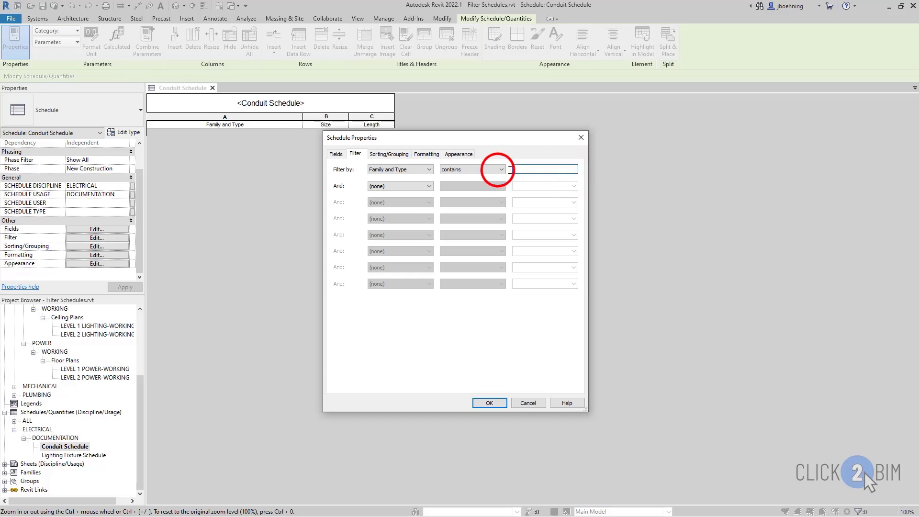
click(500, 169)
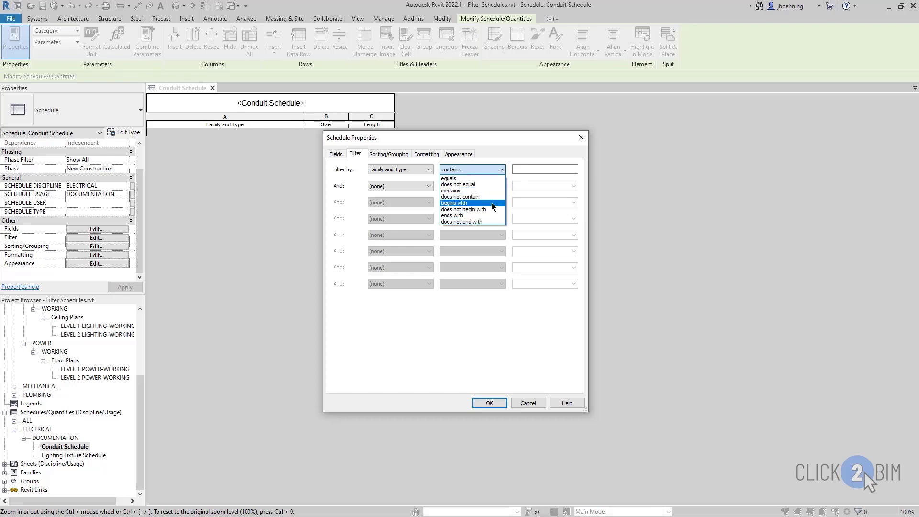
click(500, 169)
click(428, 169)
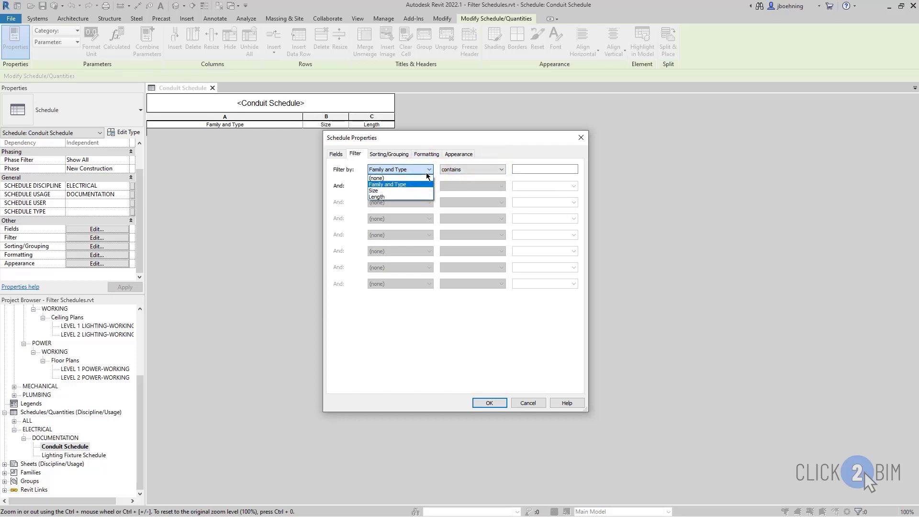
click(417, 190)
Set the filter to Size is greater than 2"ø and apply it.
click(492, 170)
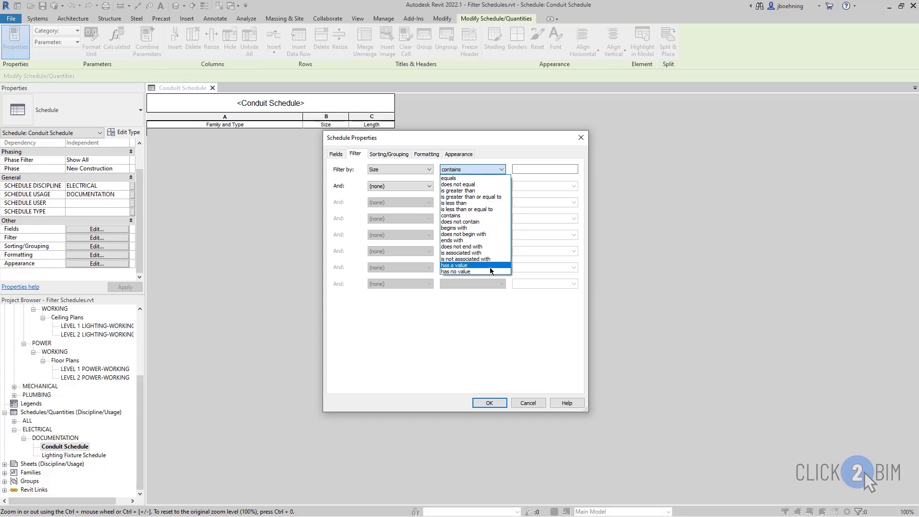
click(478, 190)
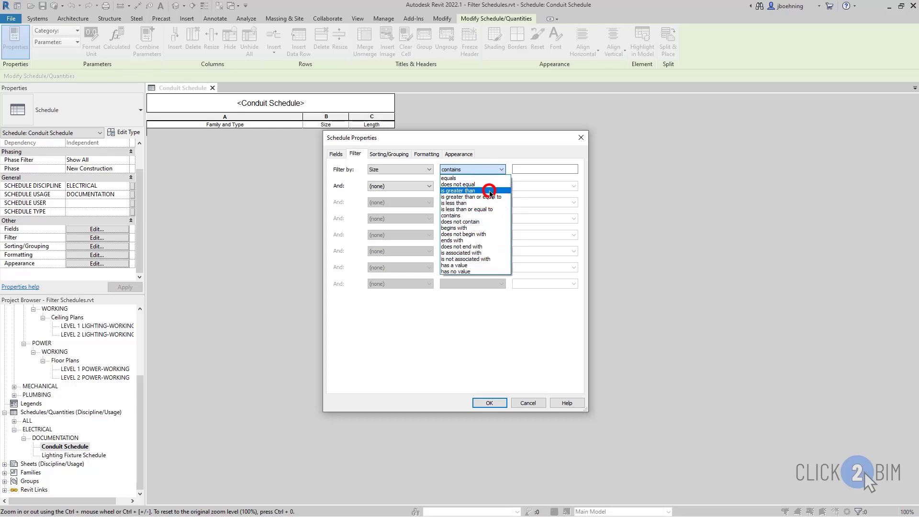
click(574, 169)
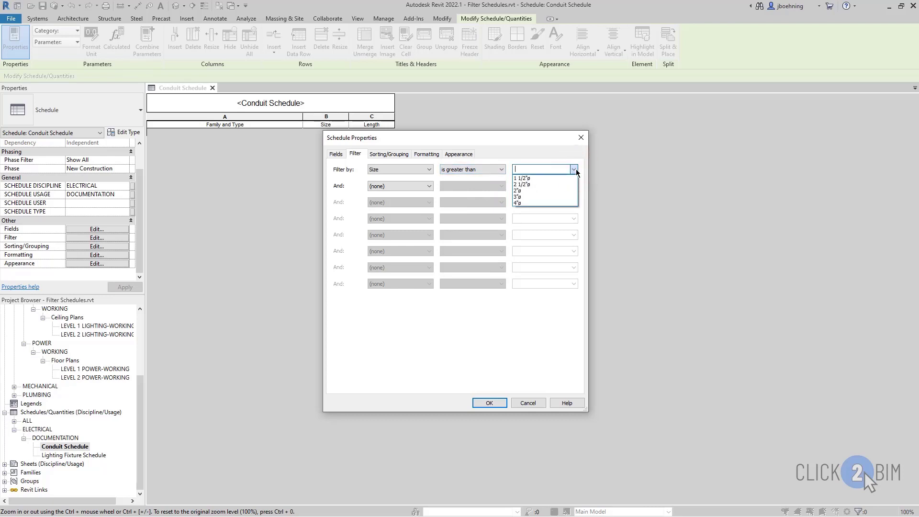
click(560, 192)
click(489, 402)
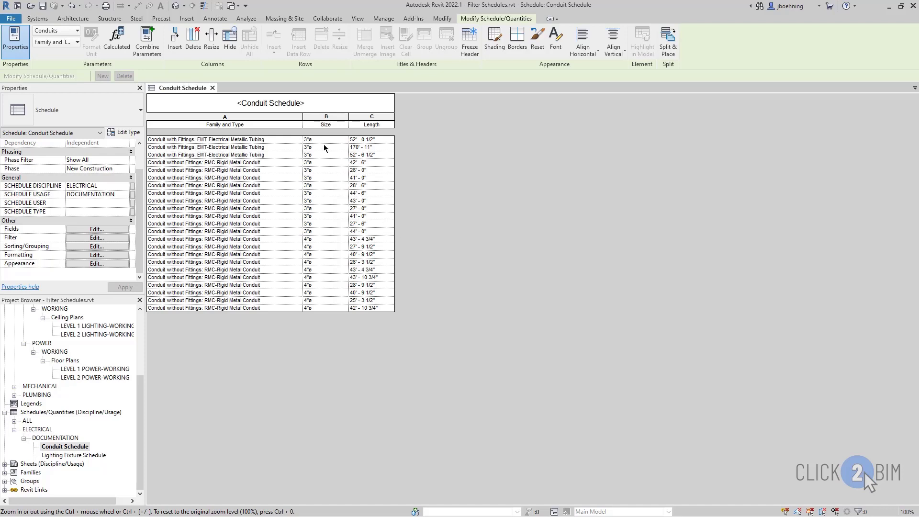
Change the size condition to is greater than or equal to 2"ø and apply it.
click(96, 238)
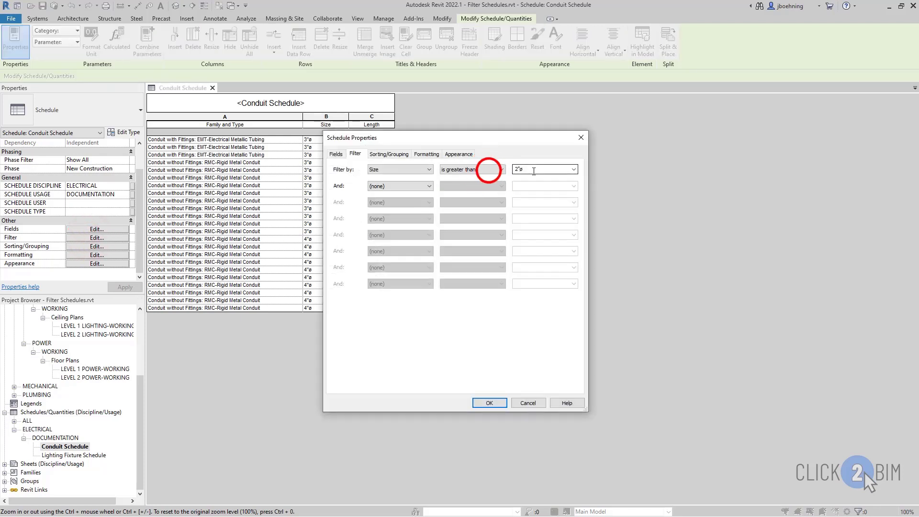
click(489, 170)
click(472, 197)
click(497, 403)
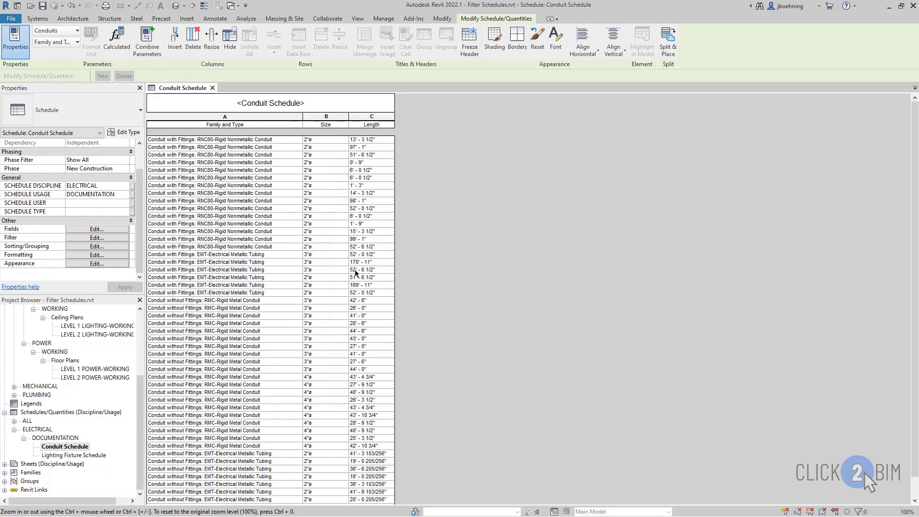
scroll(468, 308, down, 1)
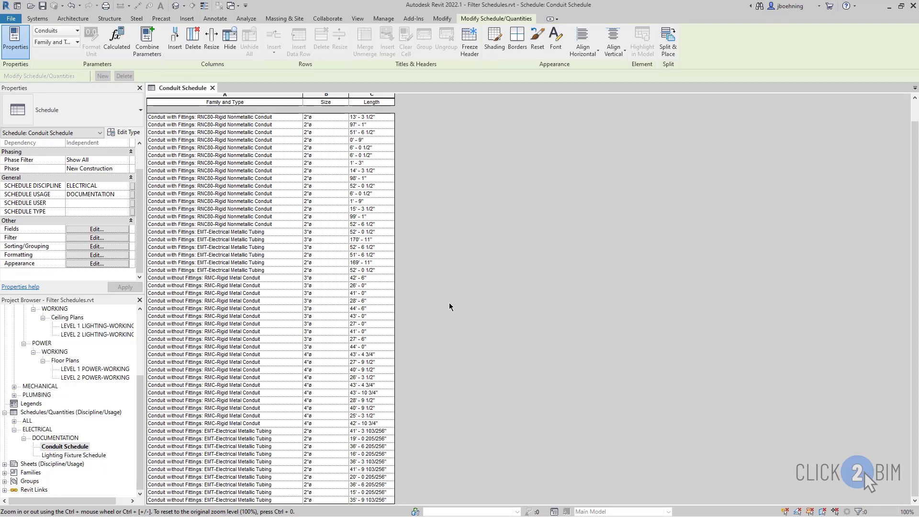
scroll(446, 307, up, 1)
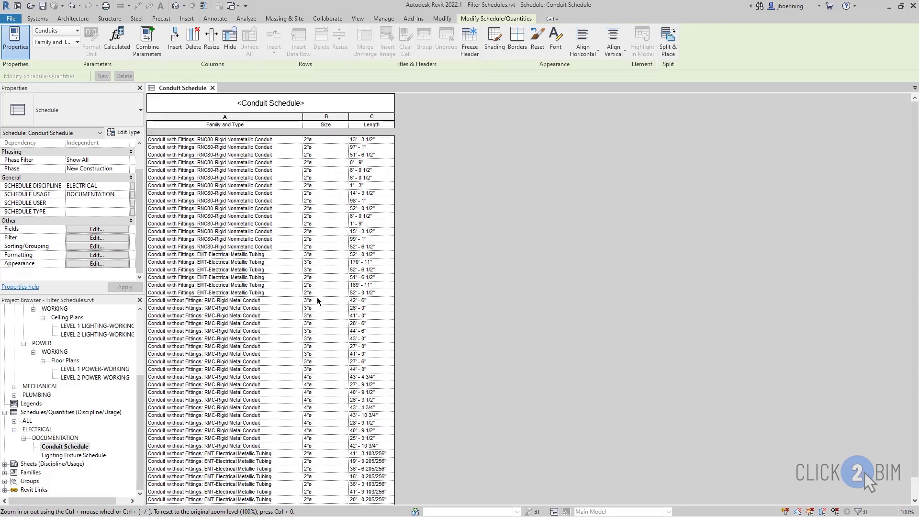
Reopen the filter settings, leave the condition unchanged, and open the Filter by field list.
click(101, 237)
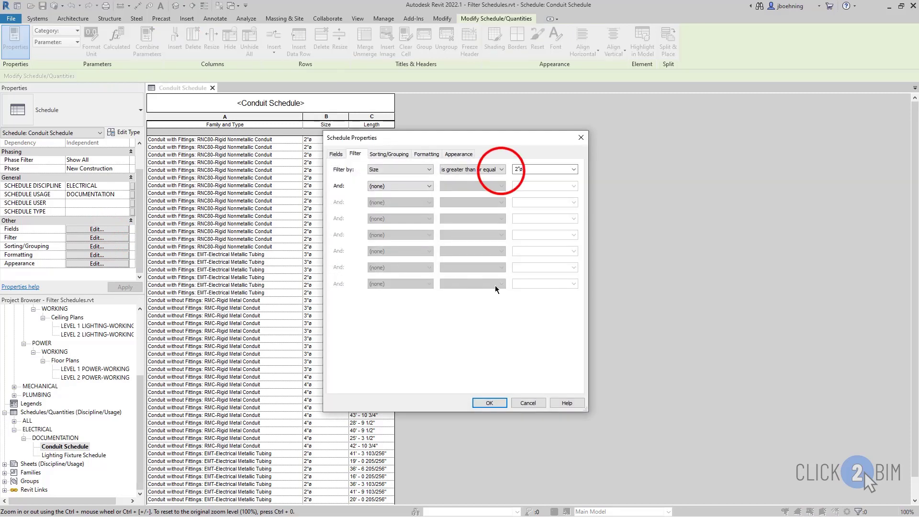
click(501, 170)
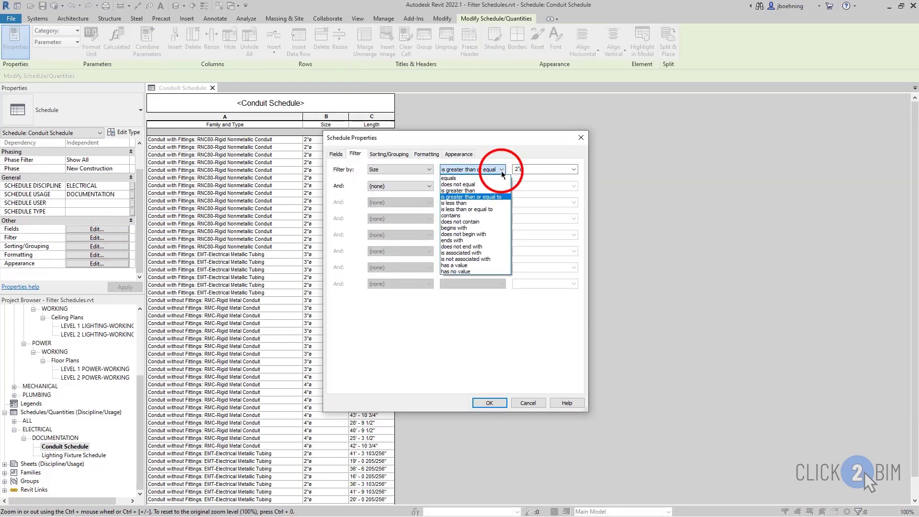
click(501, 170)
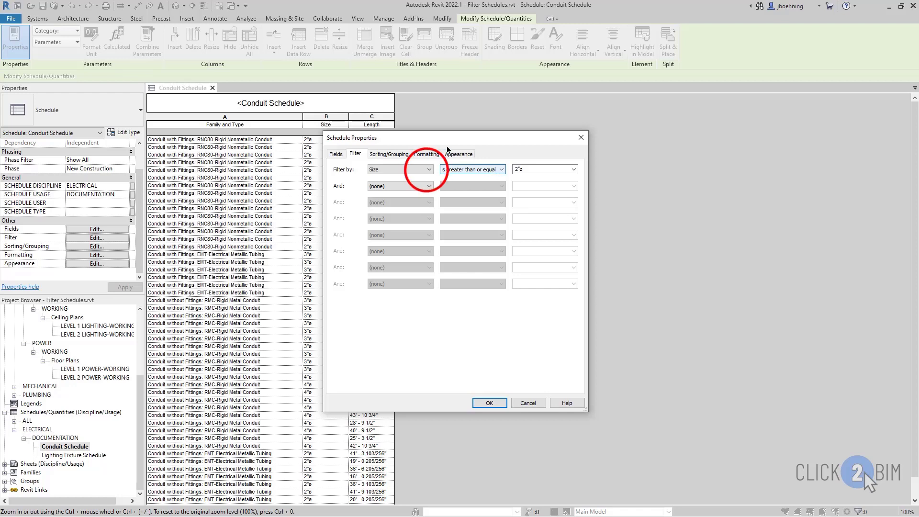
click(428, 170)
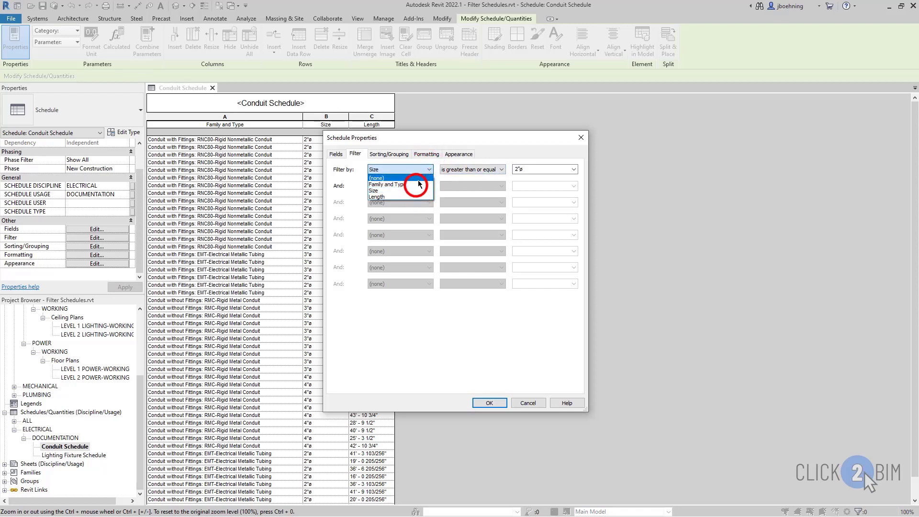
Set the filter to Family and Type contains 'Tubing' and apply it.
click(419, 184)
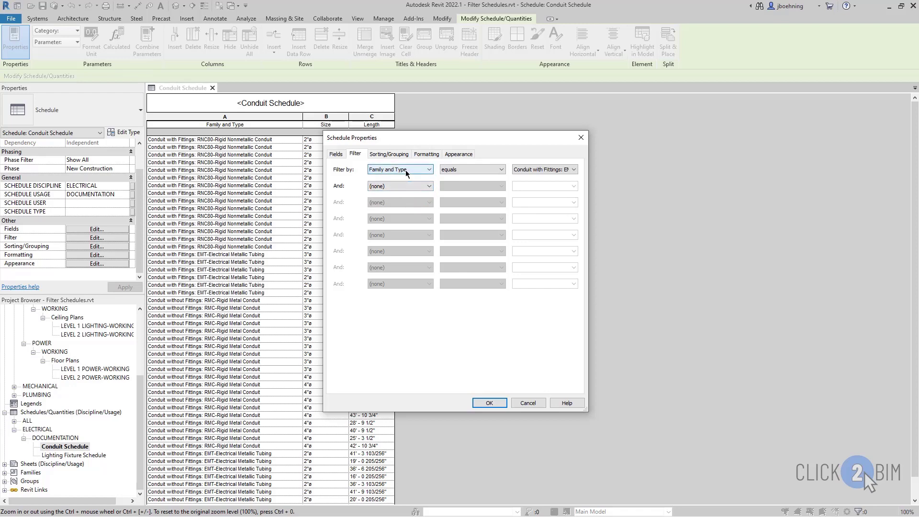
click(490, 169)
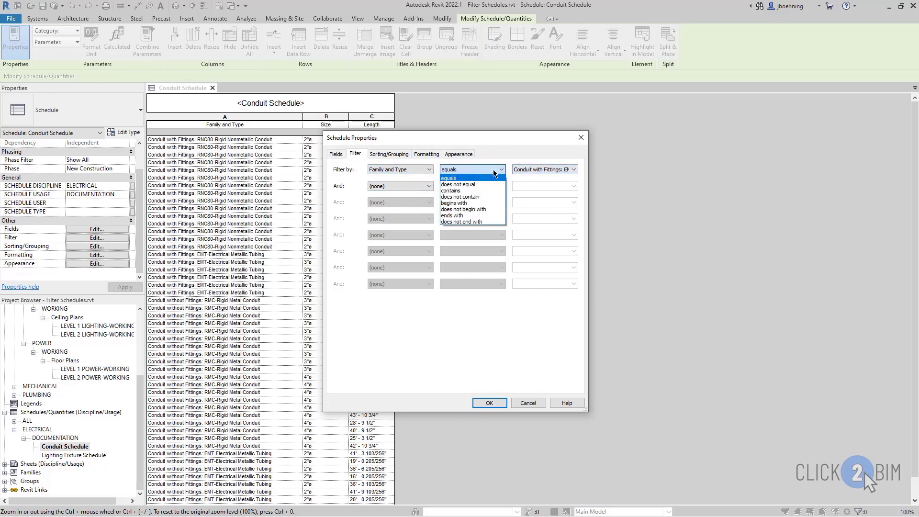
click(487, 190)
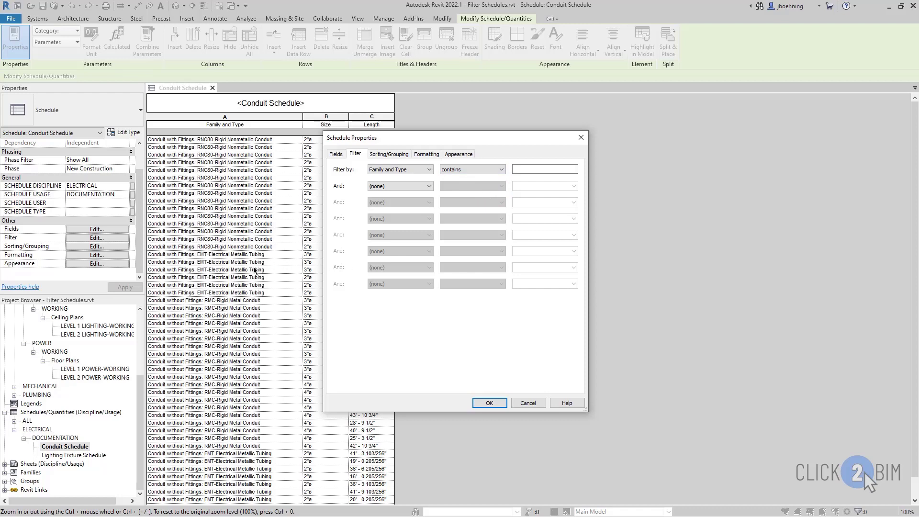
click(544, 171)
text(Tubing)
click(492, 402)
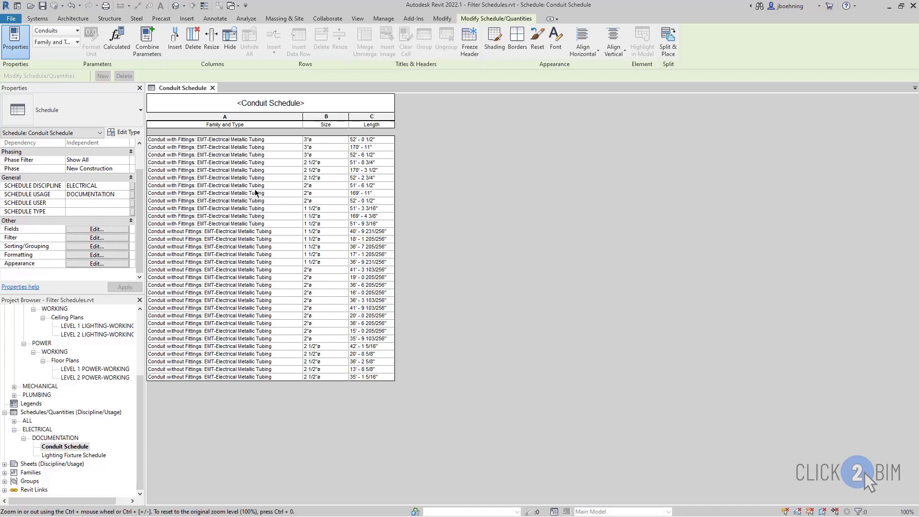
Trim the filter value from 'Tubing' to 'ubing', apply it, and reopen the filter settings.
click(96, 238)
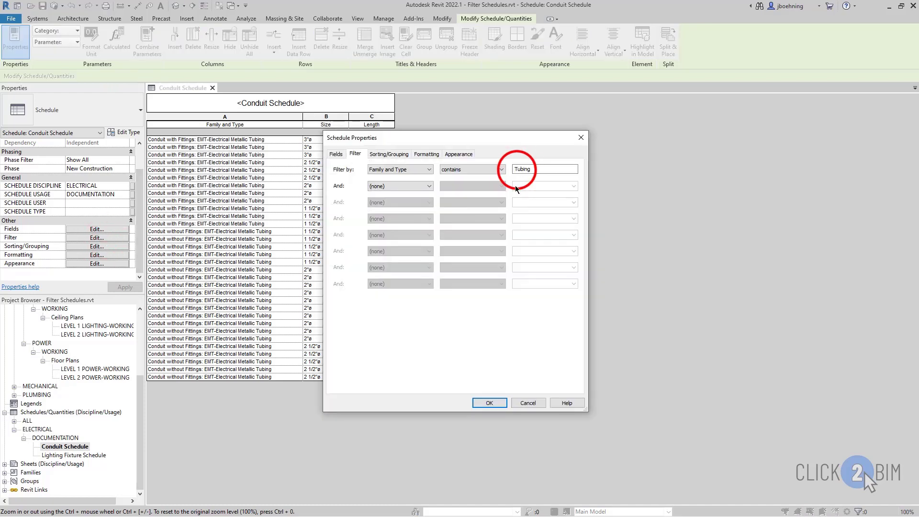
click(516, 169)
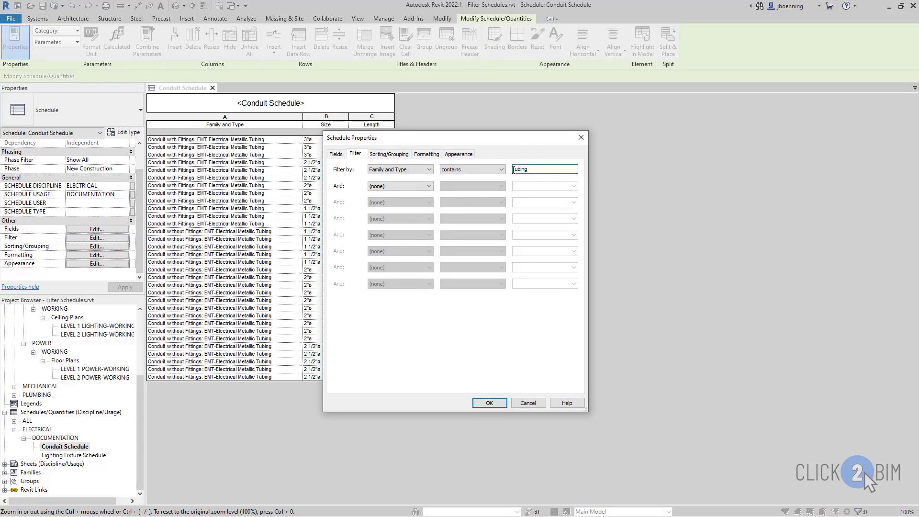
click(490, 402)
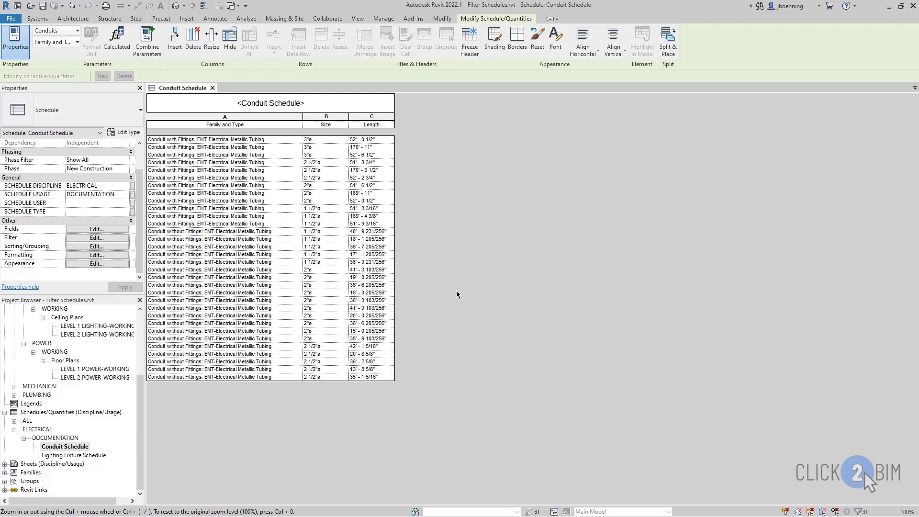
click(118, 237)
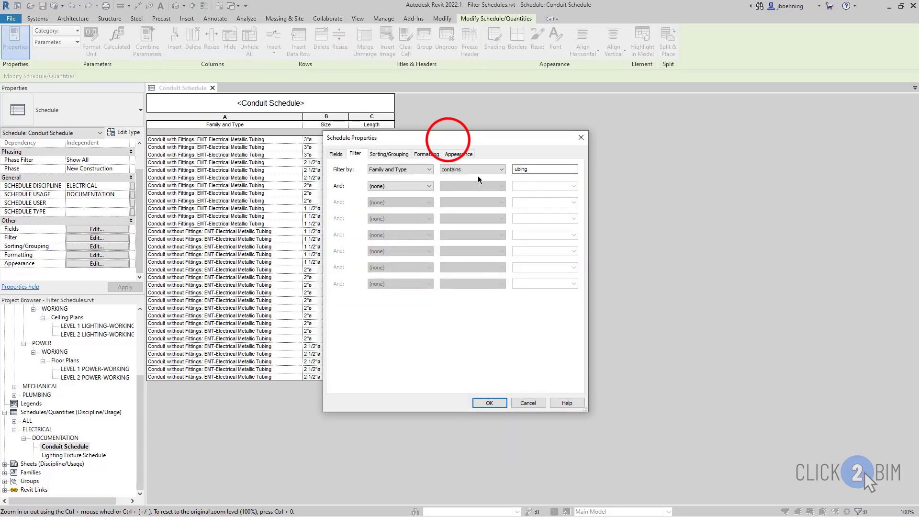
Add a second filter condition, Size is greater than or equal to 3"ø, and apply both filters.
drag(449, 141, 514, 150)
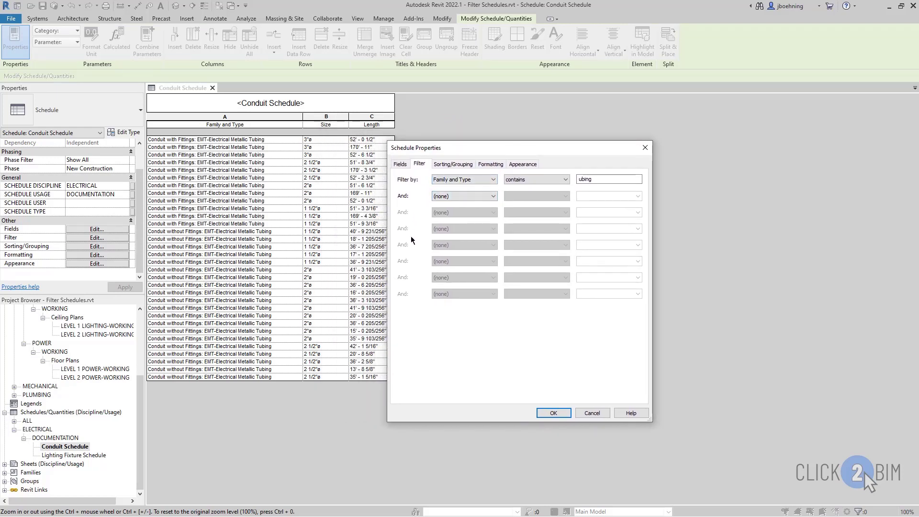
click(488, 197)
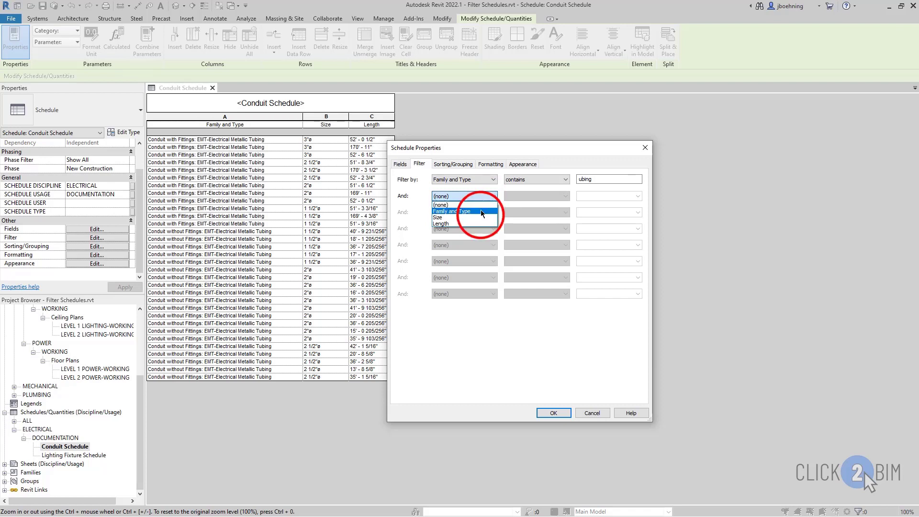
click(481, 218)
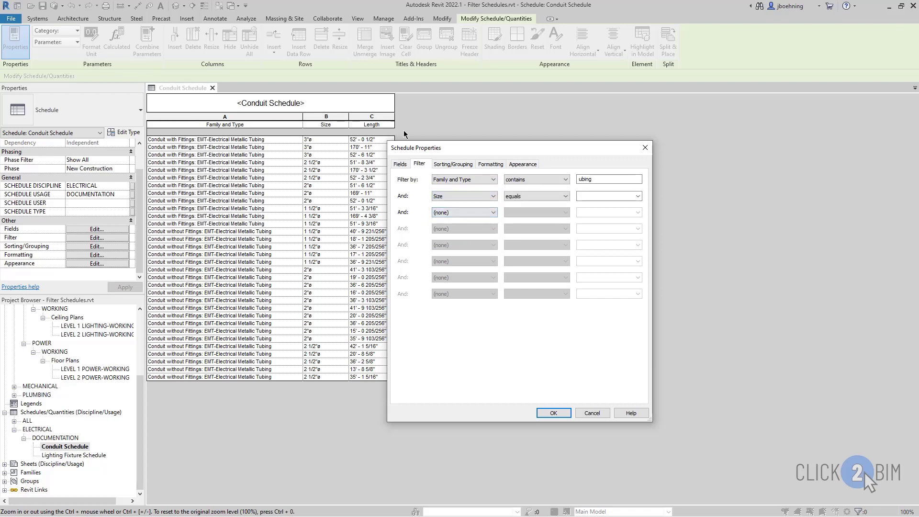
click(559, 196)
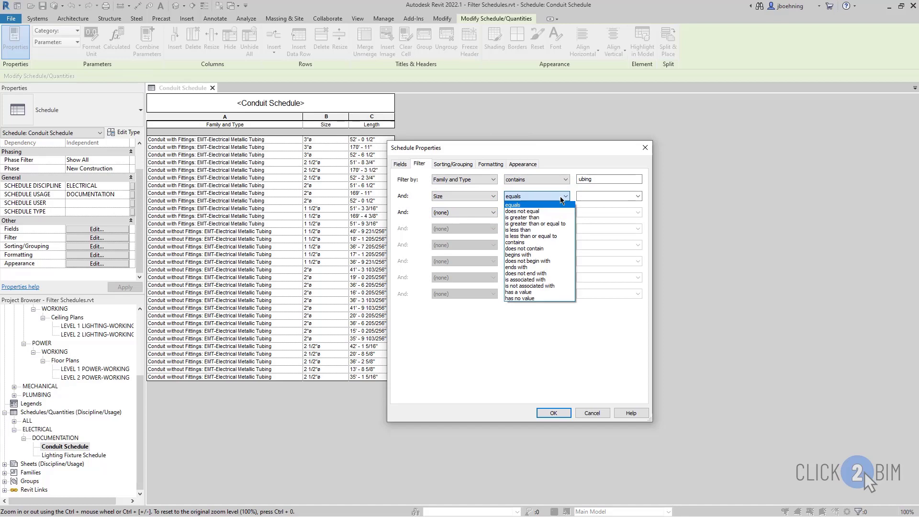
click(550, 224)
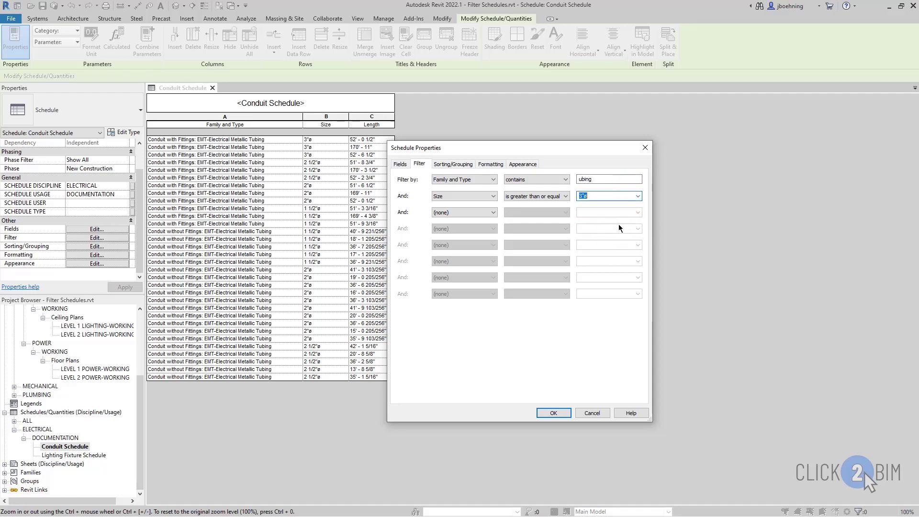
click(558, 413)
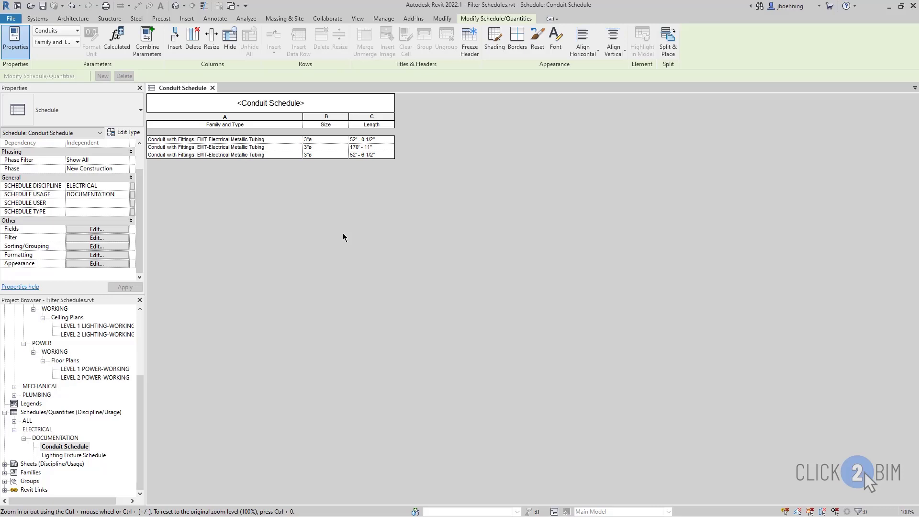
Reopen the Filter tab of Schedule Properties from the Properties palette's Filter Edit button.
click(97, 237)
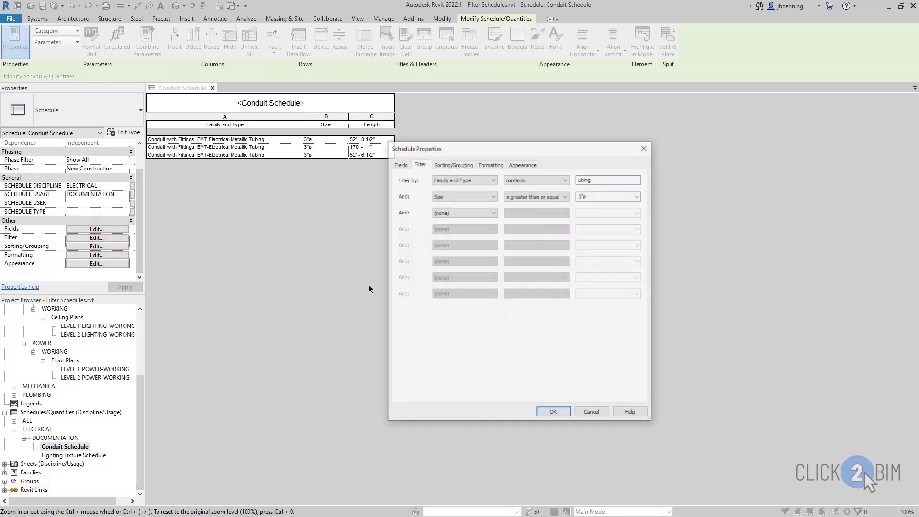